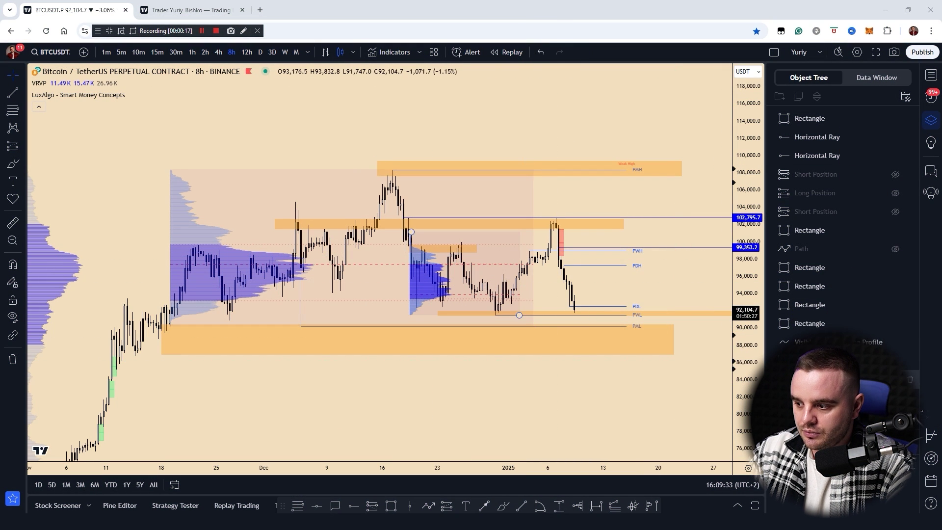
Hide the LuxAlgo Smart Money Concepts indicator and draw horizontal rays at the Bitcoin range high, 108,341.6, and range low, 90,191.2.
left_click(895, 398)
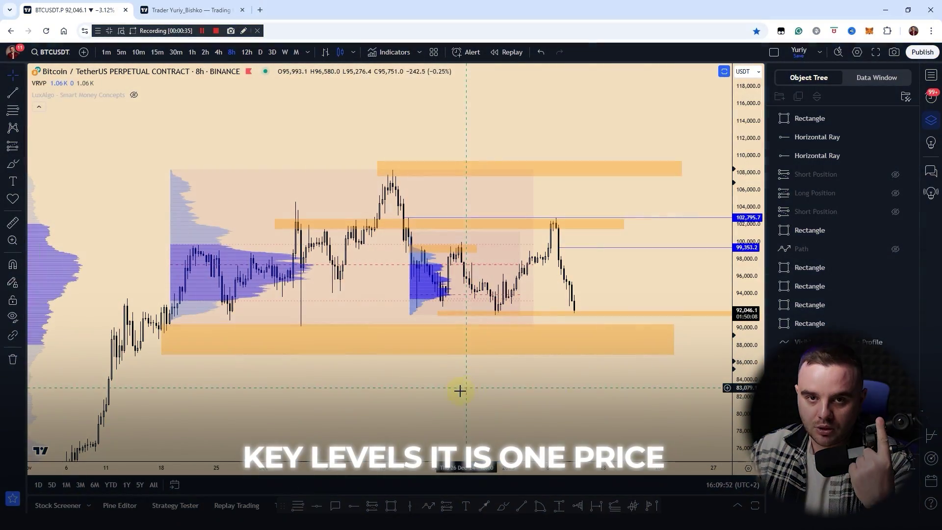
left_click(354, 507)
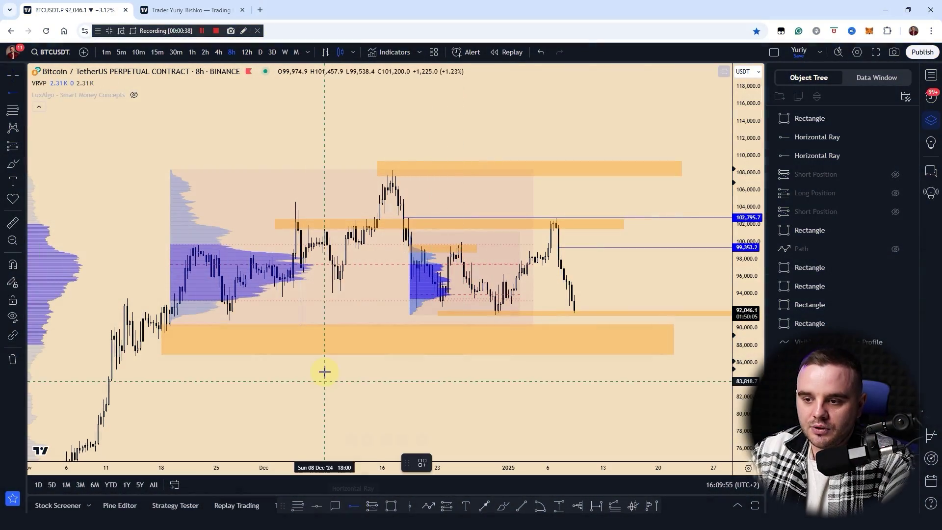
left_click(384, 169)
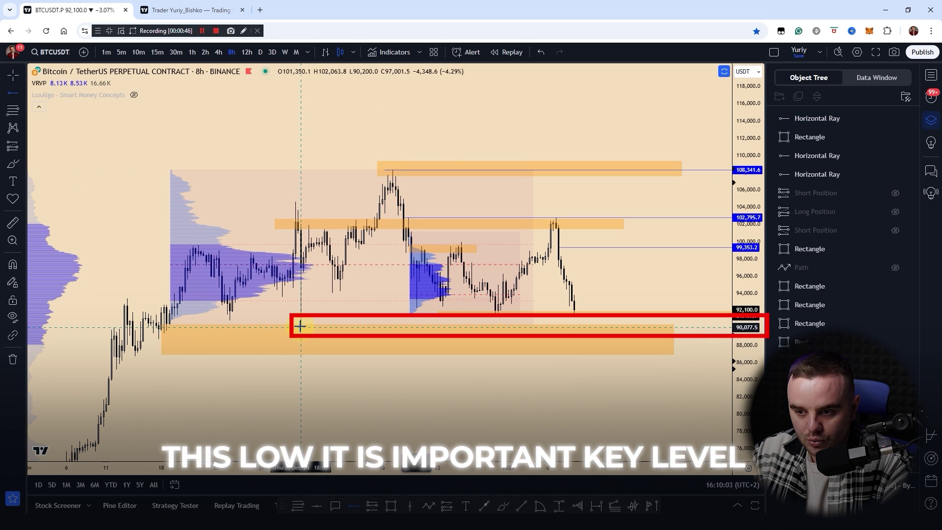
left_click(300, 326)
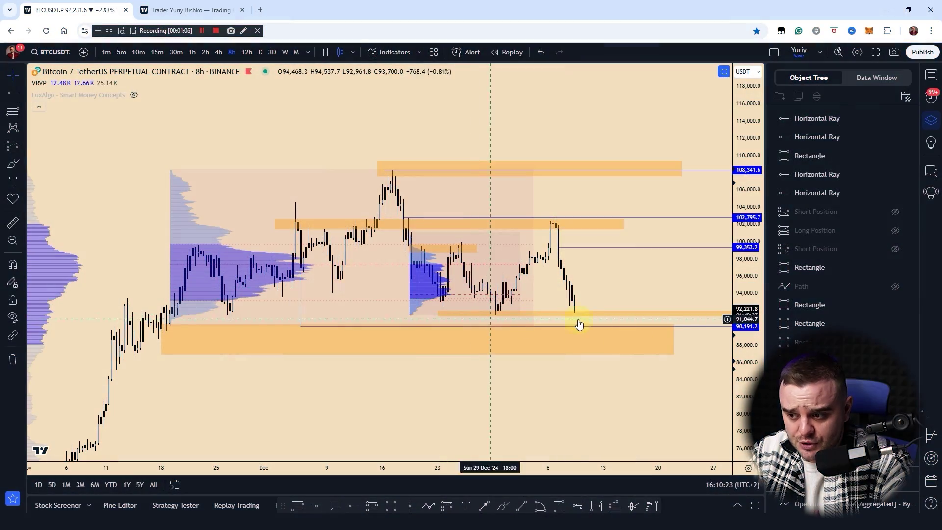
Show the watchlist and switch the chart to the ETHUSDT perpetual contract.
left_click_drag(642, 386, 647, 305)
scroll(644, 333, "down", 2)
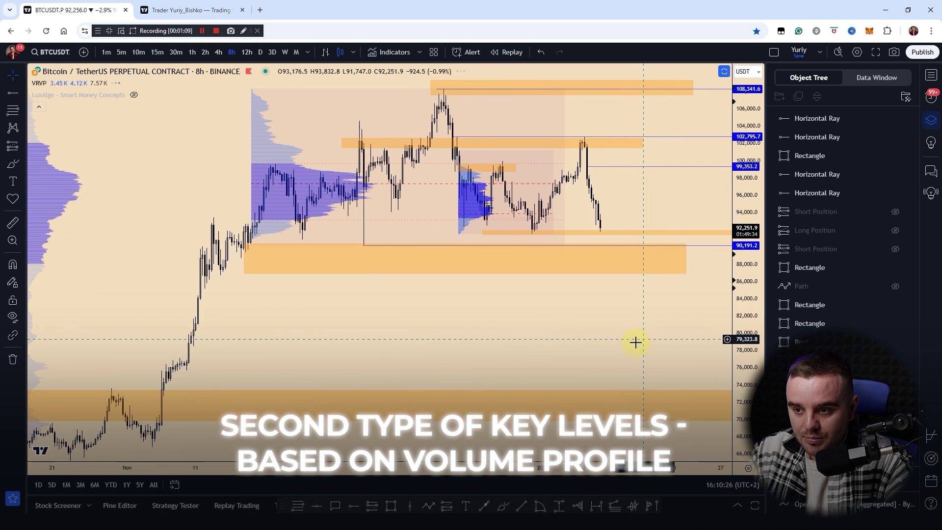
scroll(542, 339, "up", 2)
scroll(539, 337, "down", 2)
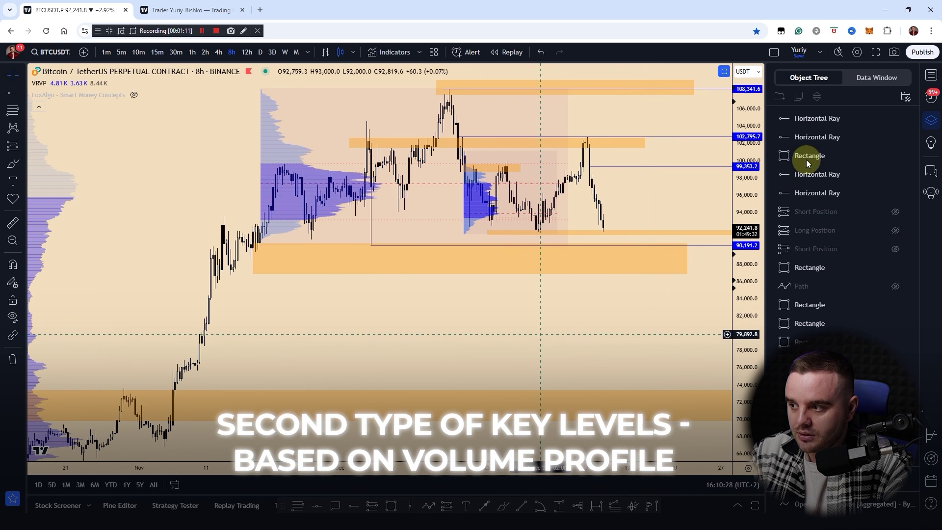
left_click(931, 75)
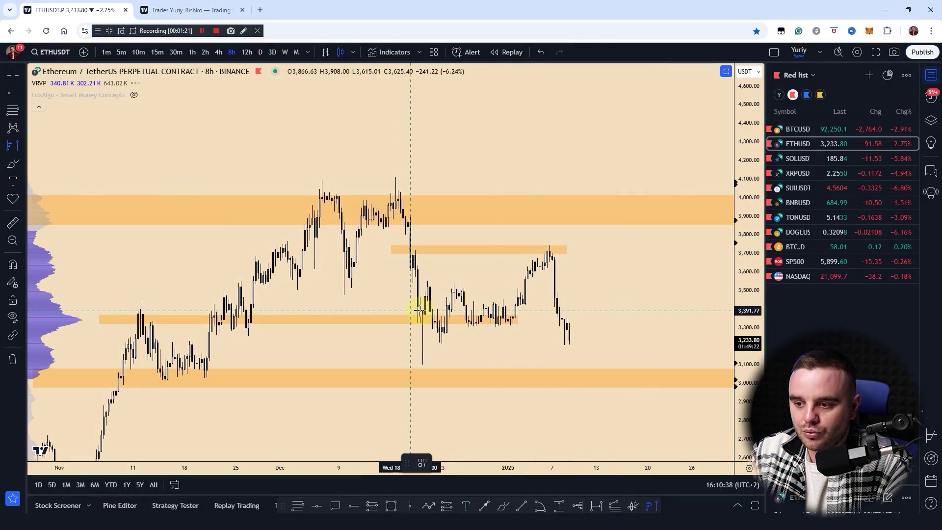
Draw a fixed range volume profile from about 20 December to 2 January and extend the orange zone near 3,340 past the current price.
left_click(421, 312)
left_click(519, 316)
left_click(536, 345)
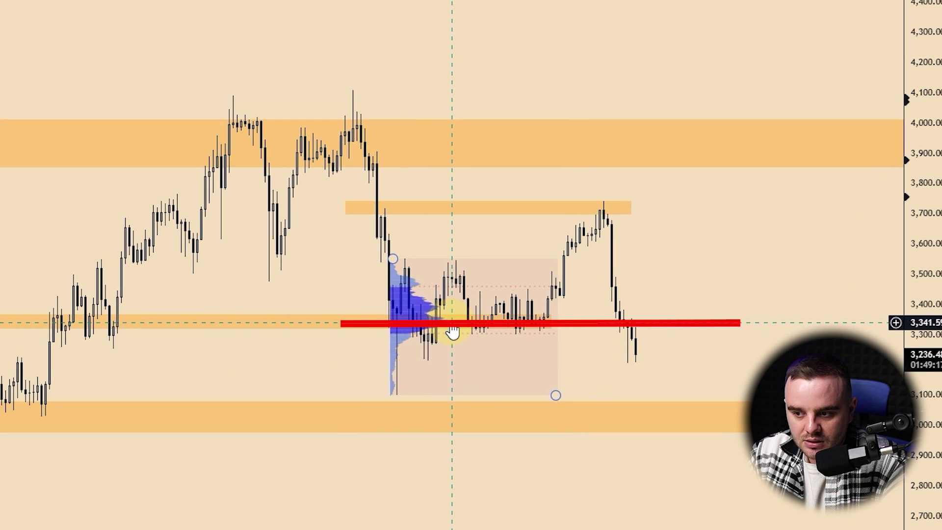
left_click_drag(256, 332, 807, 328)
left_click(812, 275)
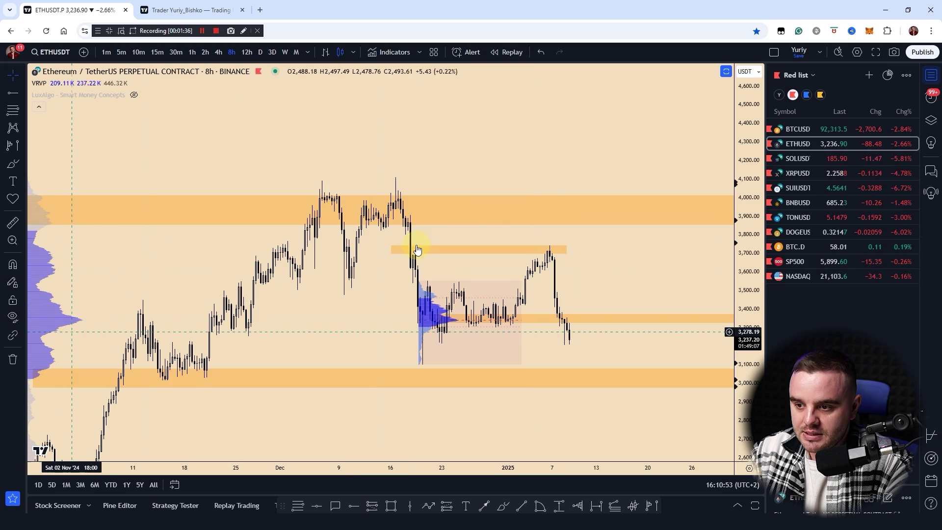
Remove all drawings from the ETHUSDT chart and draw a horizontal ray at the December low, 3,101.21.
left_click(11, 360)
left_click(54, 358)
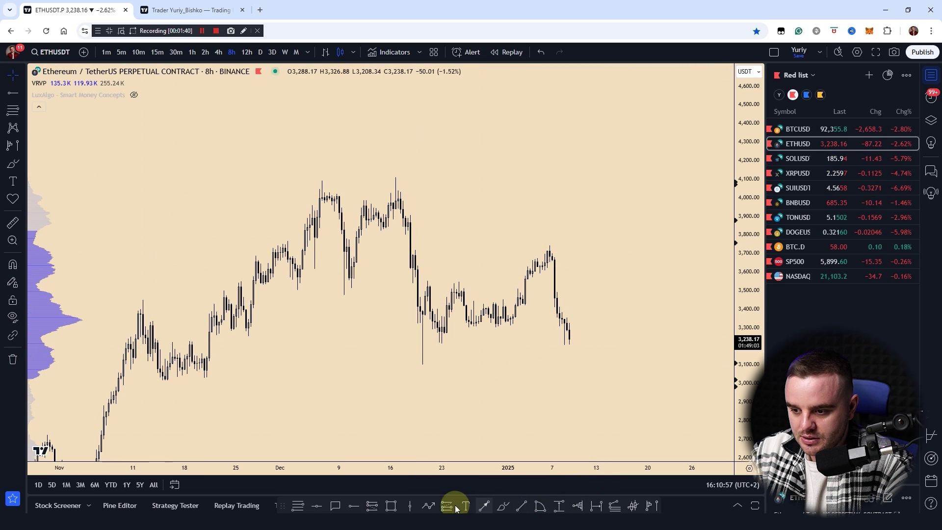
left_click(353, 506)
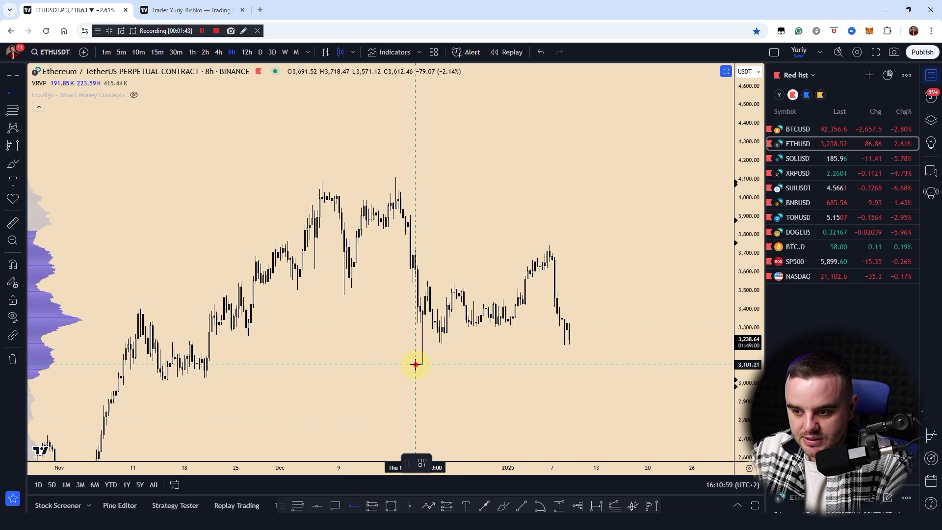
left_click(415, 364)
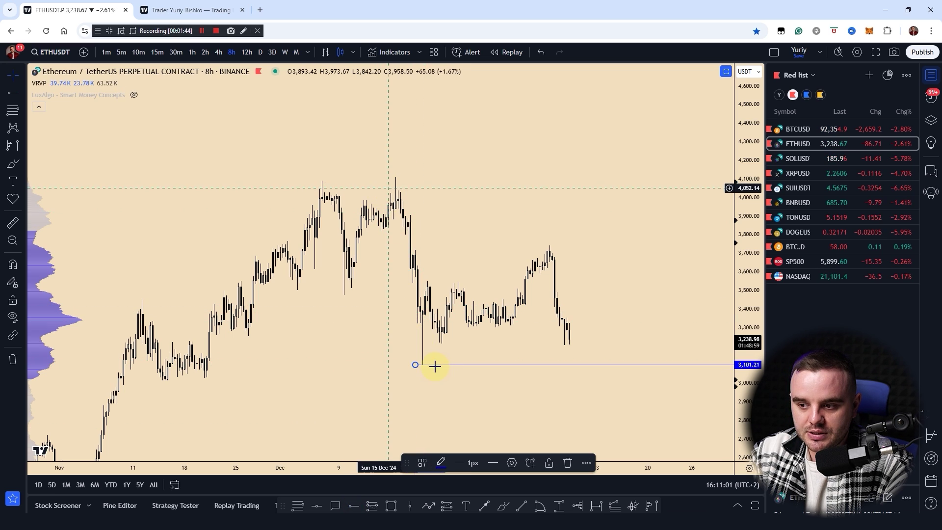
Draw horizontal rays at the January high, 3,743.09, the early December high, 4,091.76, and the early December low, 3,505.36.
left_click(350, 508)
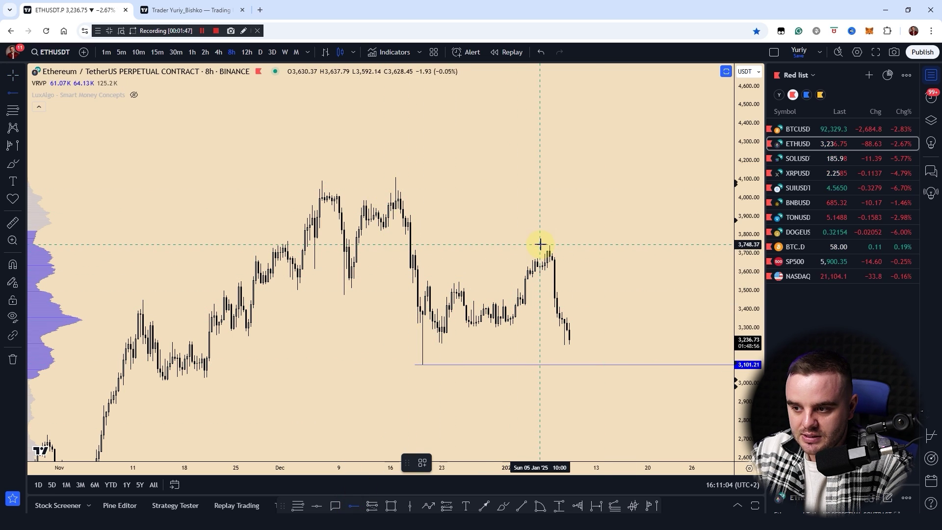
left_click(540, 246)
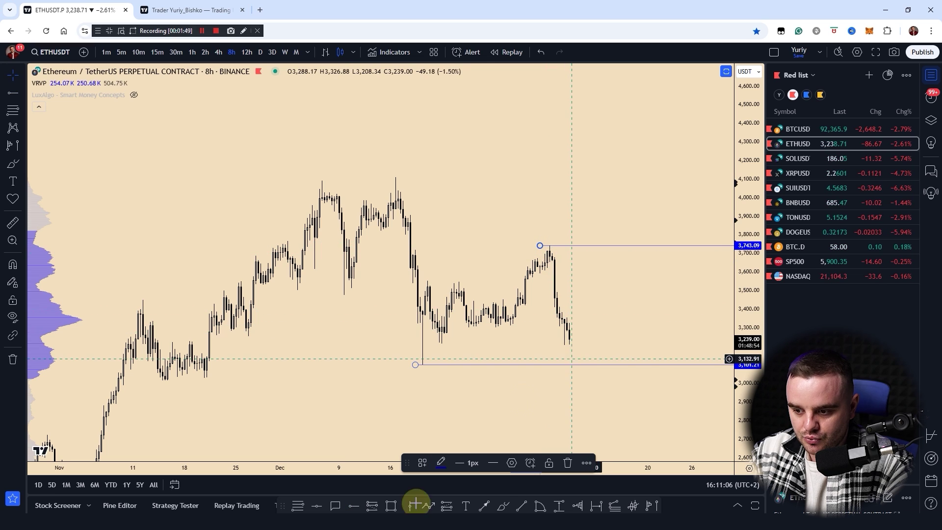
left_click(357, 507)
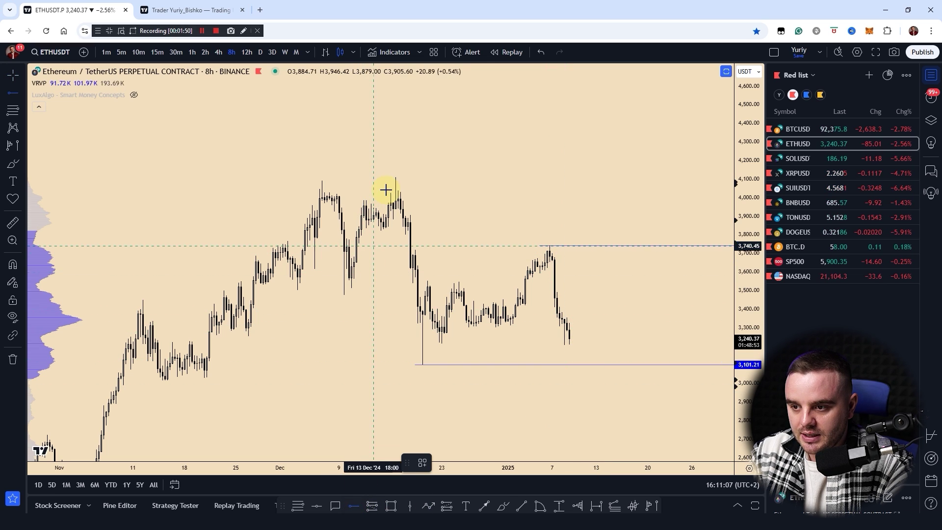
left_click(311, 181)
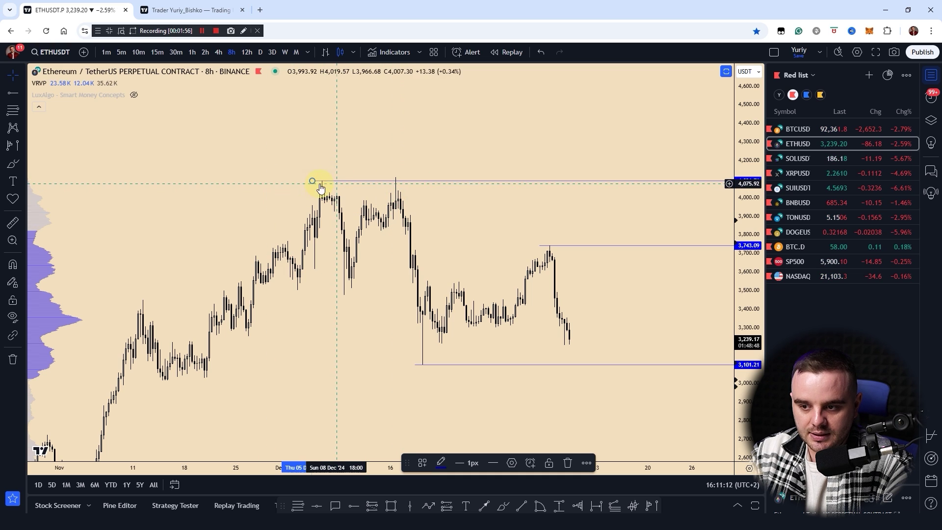
left_click(353, 507)
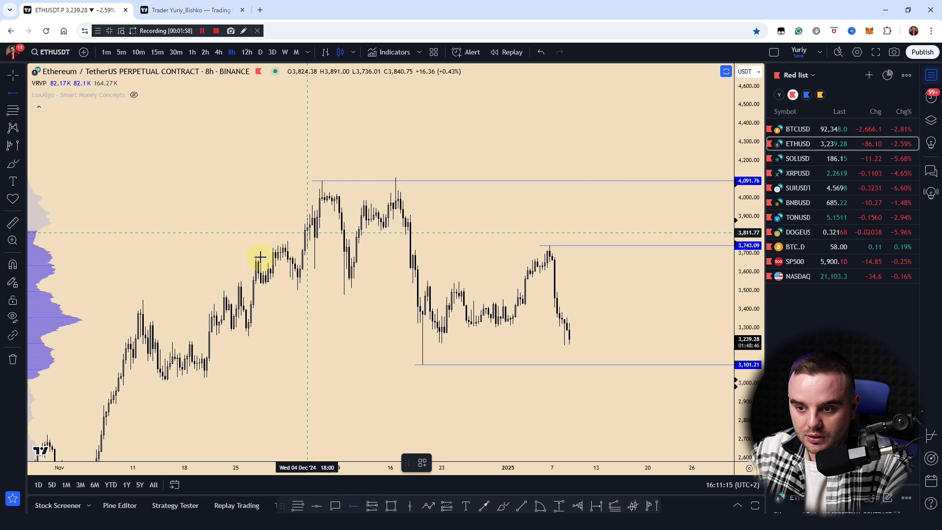
left_click(295, 289)
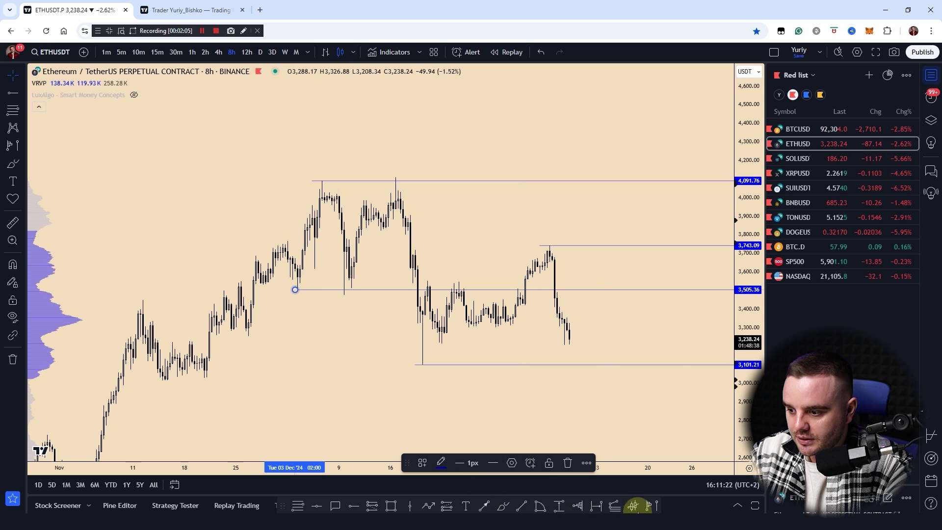
Draw a fixed range volume profile over about 9 to 21 November and a thin rectangle along its point of control to about 23 December.
mouse_move(123, 363)
left_mouse_down()
mouse_move(211, 368)
mouse_move(202, 363)
mouse_move(201, 388)
mouse_move(212, 364)
left_mouse_up()
left_click(226, 362)
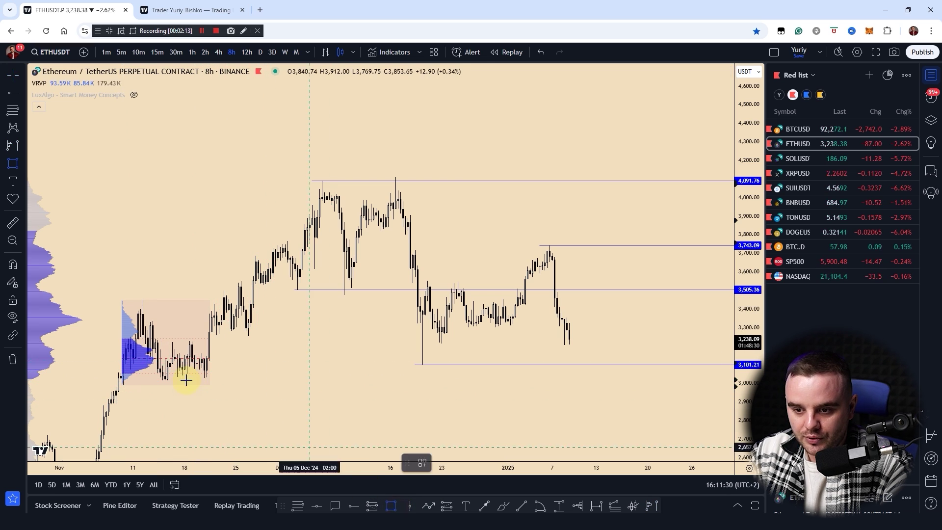
mouse_move(148, 355)
left_mouse_down()
mouse_move(452, 366)
mouse_move(441, 365)
left_mouse_up()
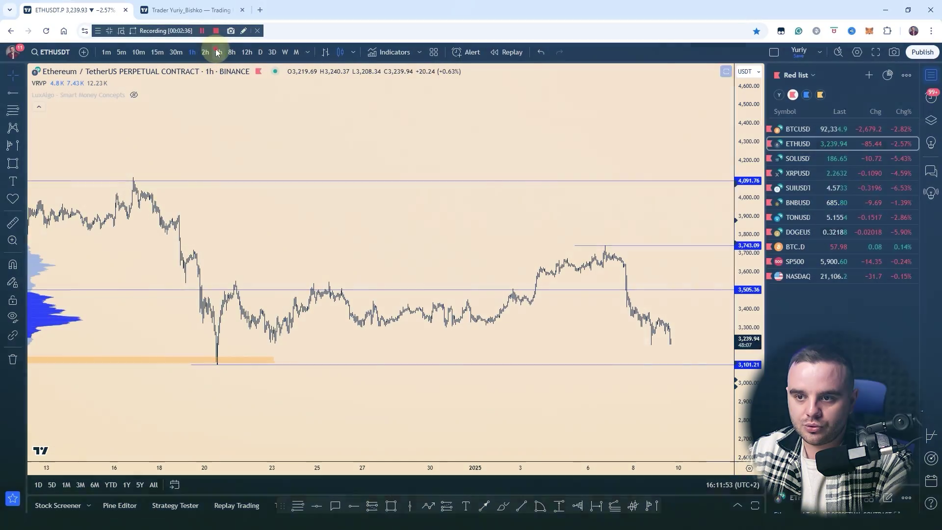
Set the chart timeframe to 4 hours and show the full price move since early November.
left_click(218, 52)
left_click_drag(440, 235, 227, 227)
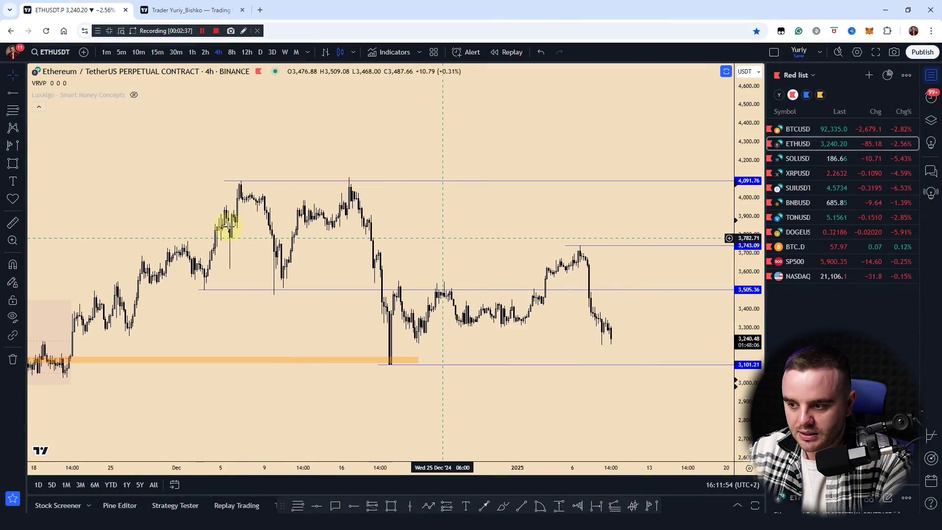
scroll(351, 340, "down", 2)
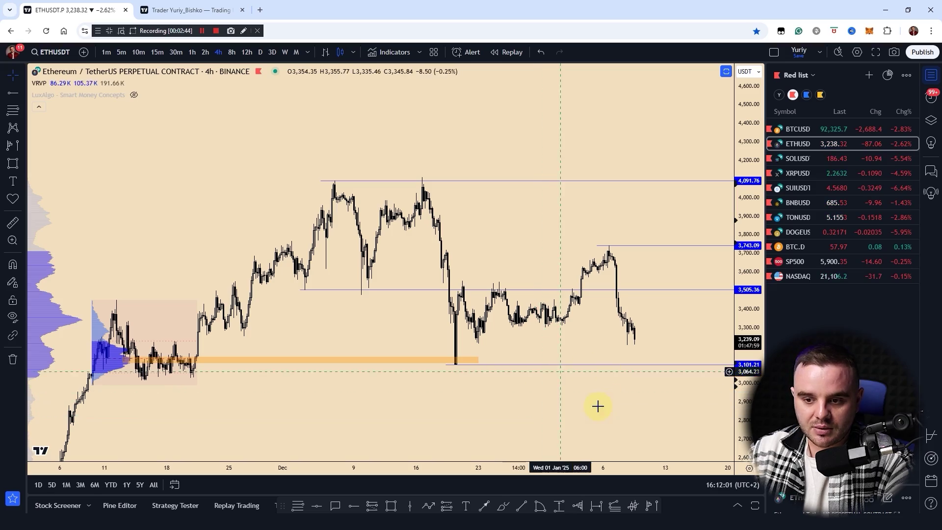
scroll(593, 368, "down", 1)
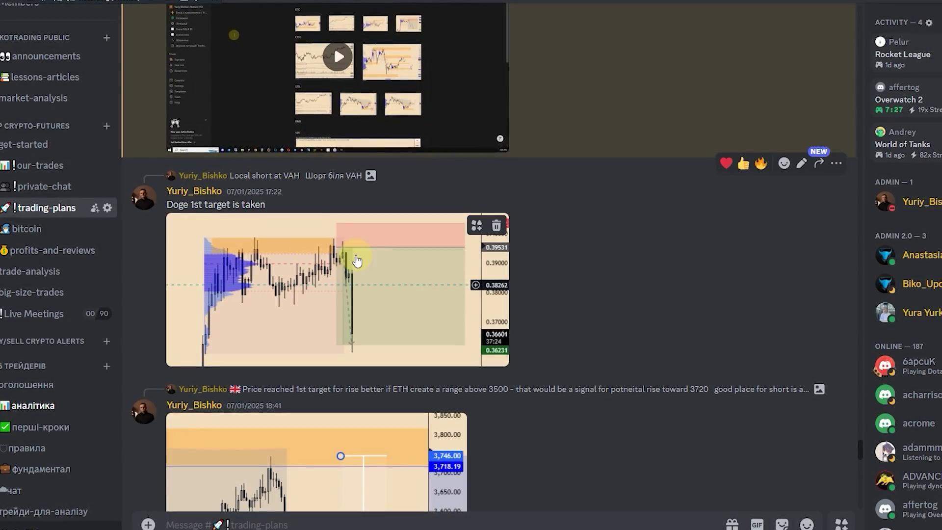
View the enlarged Doge trade chart in Discord's trading-plans channel and close it.
left_click(355, 249)
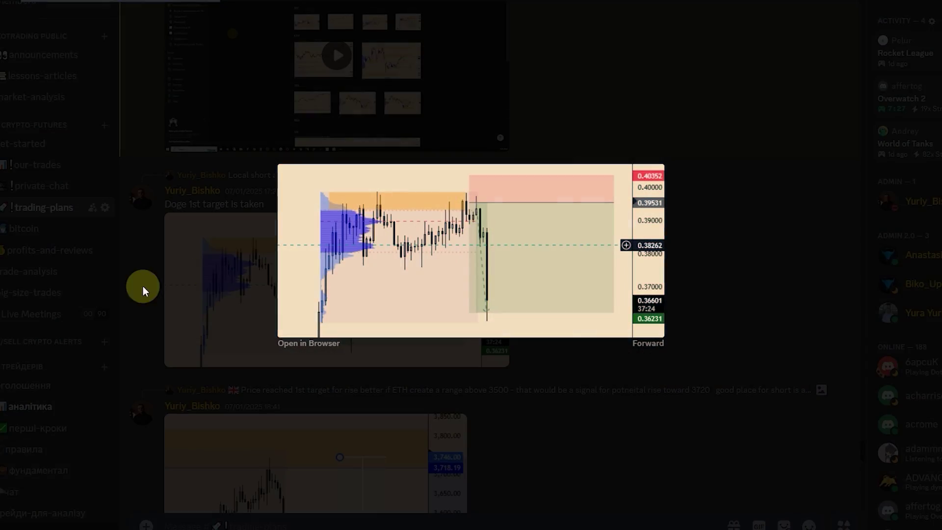
left_click(142, 290)
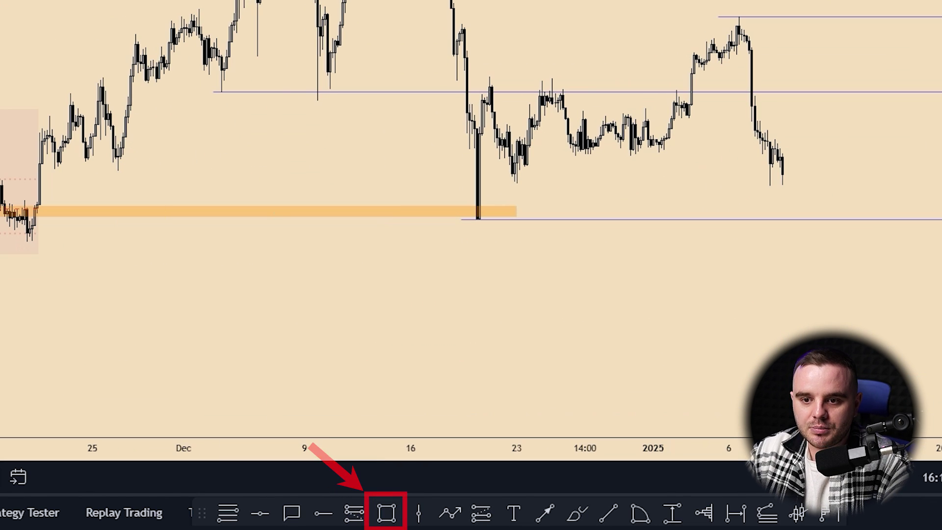
left_click(24, 165)
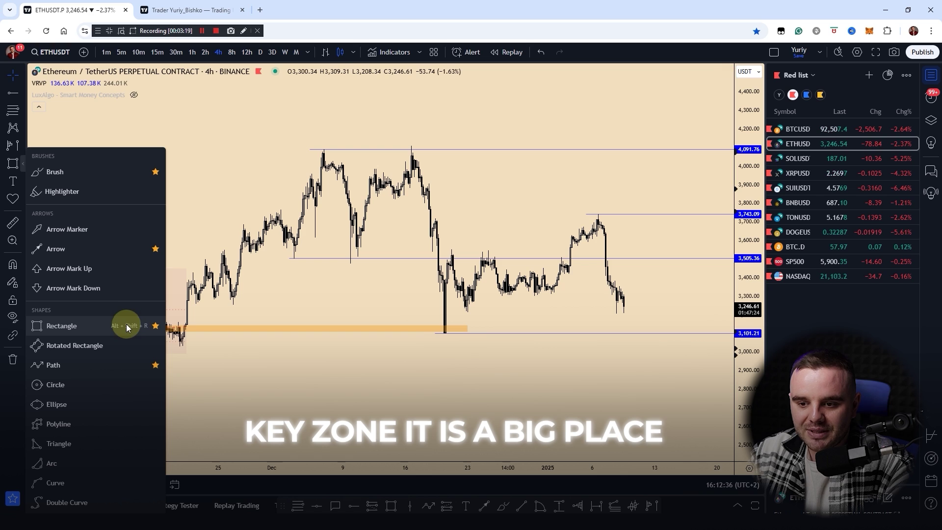
left_click(478, 391)
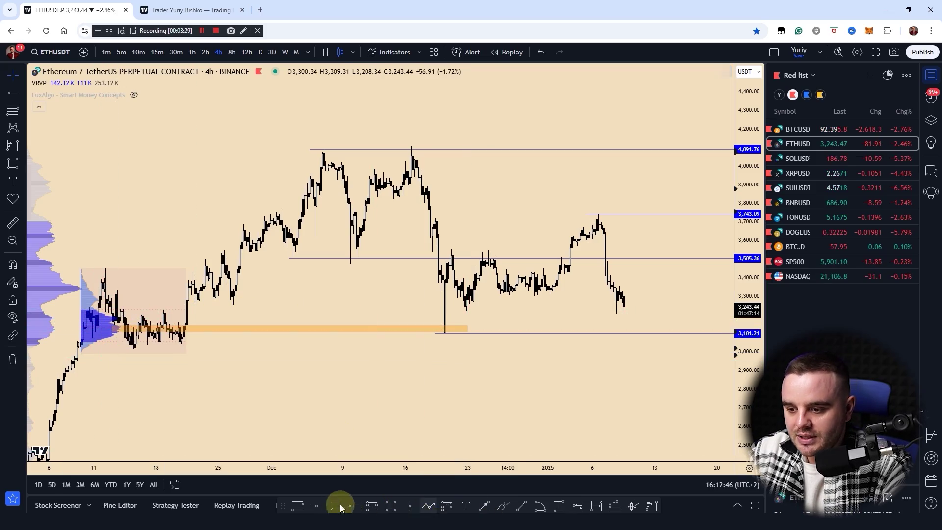
Draw a horizontal ray at the November profile's point of control, 3,124.99, and a rectangle over the early December lows around 3,505.
left_click(113, 330)
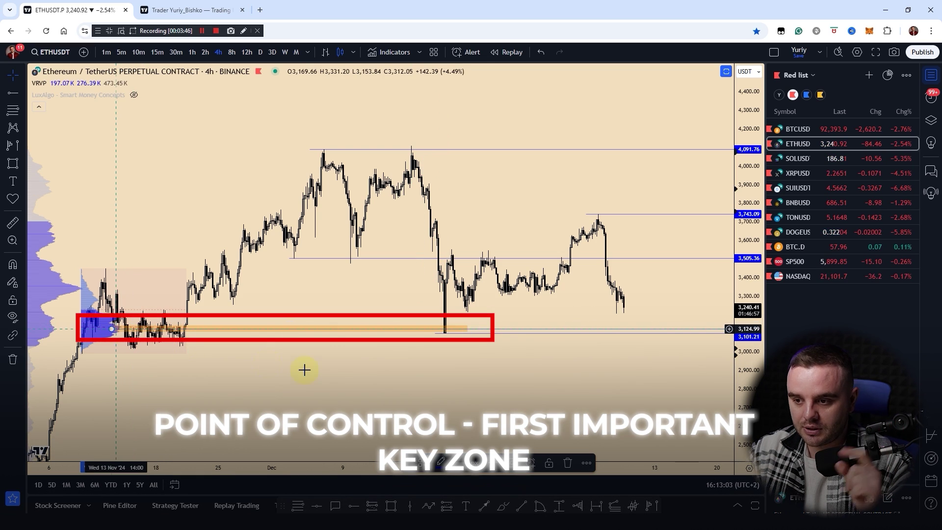
left_click(392, 506)
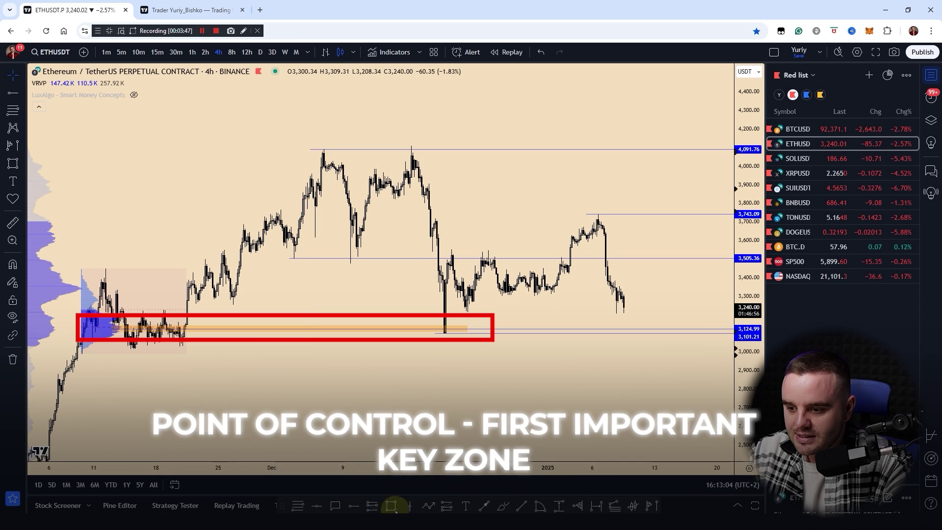
left_click_drag(341, 263, 392, 262)
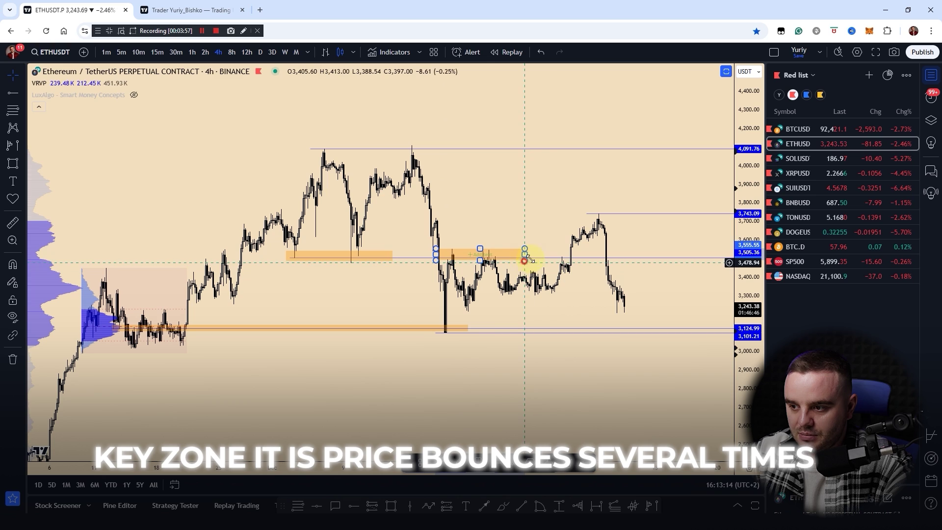
Extend the rectangle over the late December highs near 3,555 to early January and draw another over the December highs near 4,091.
left_click_drag(524, 259, 573, 256)
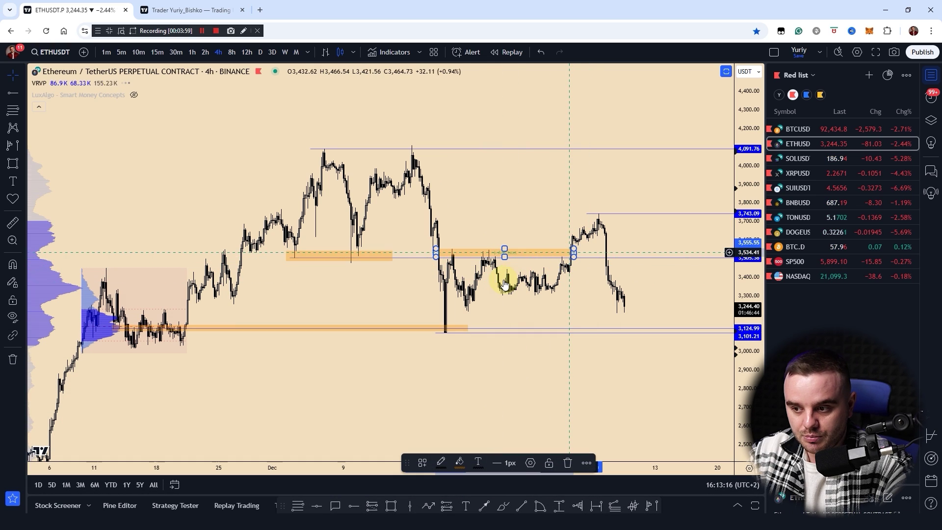
left_click(310, 142)
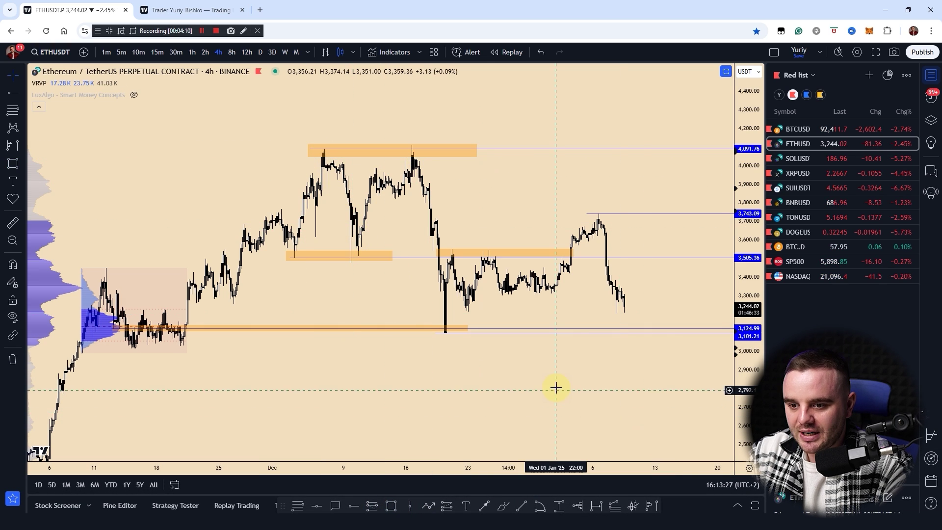
Draw a rectangle below the November lows from 3,048.38 down to 2,958.57, spanning 9 November to 21 January.
scroll(554, 387, "down", 1)
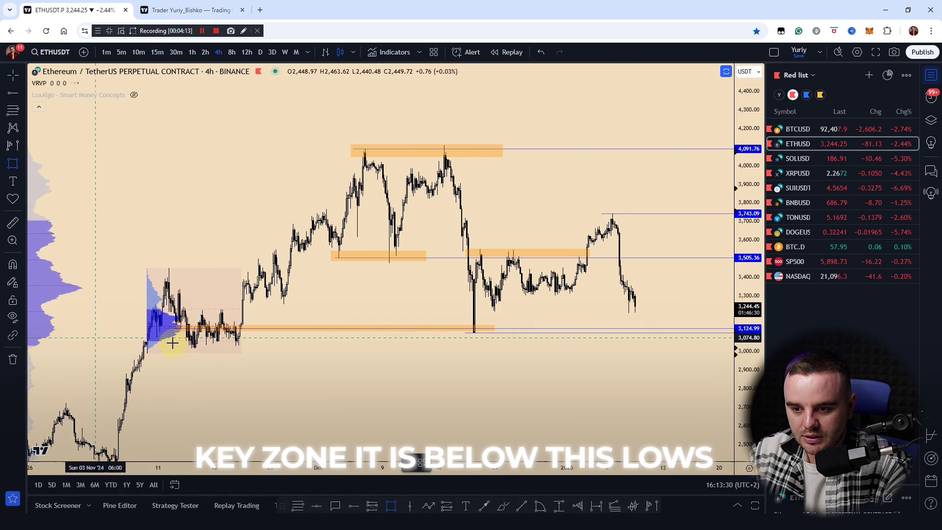
left_click(145, 342)
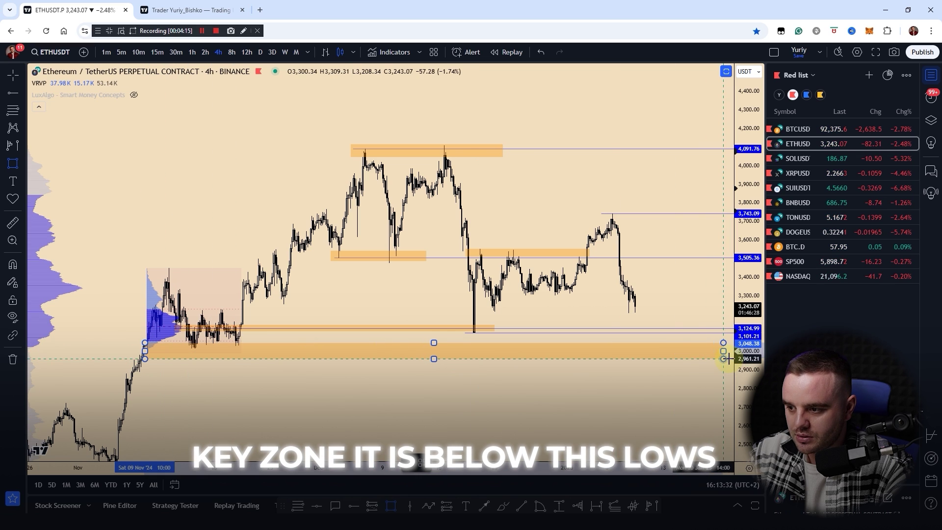
left_click(728, 359)
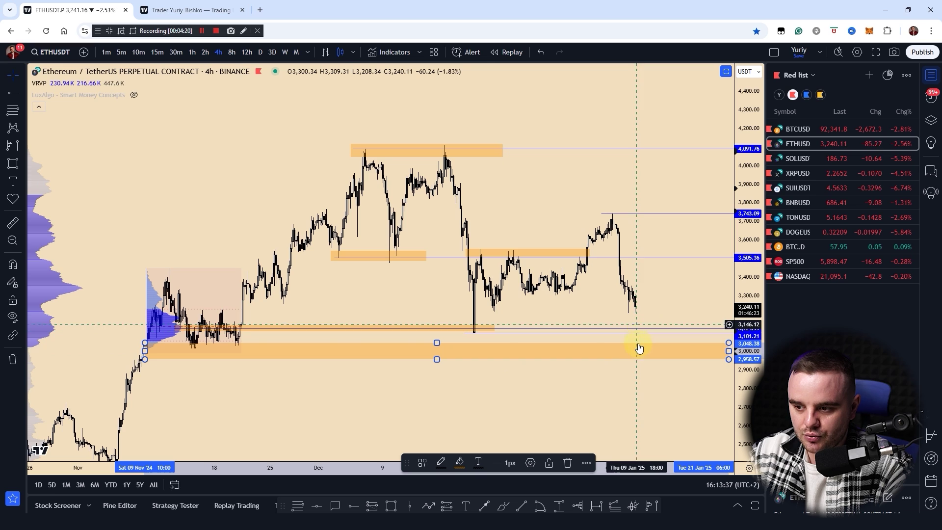
Examine the November range's volume profile and the key zones around it on the Ethereum 4-hour chart.
left_click(475, 364)
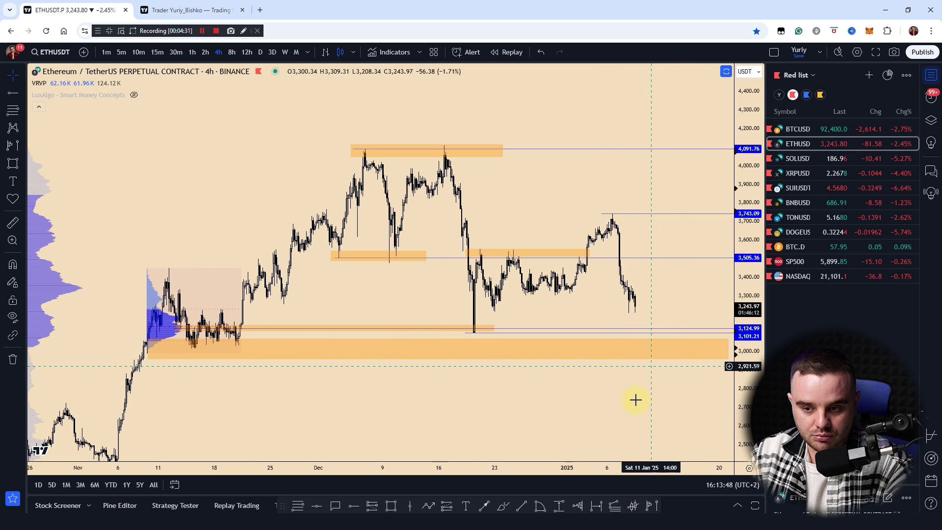
left_click_drag(393, 385, 612, 264)
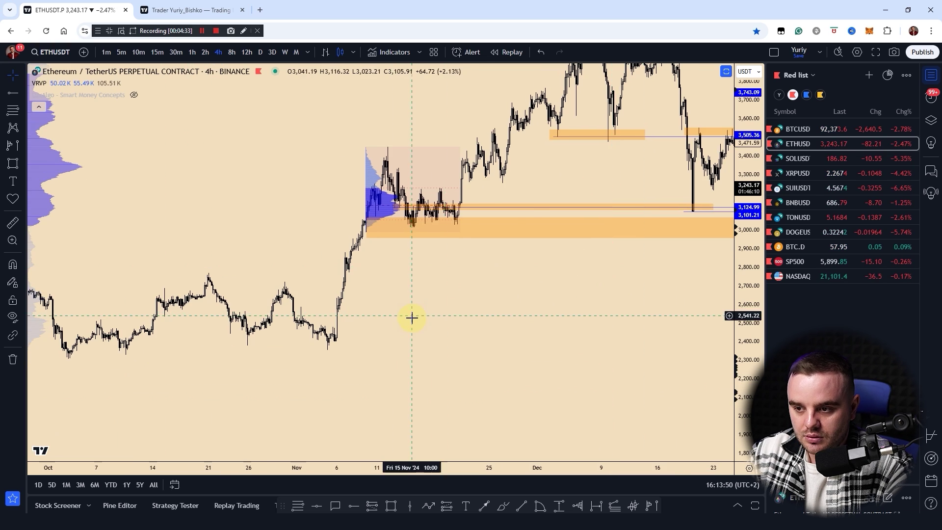
scroll(412, 318, "down", 3)
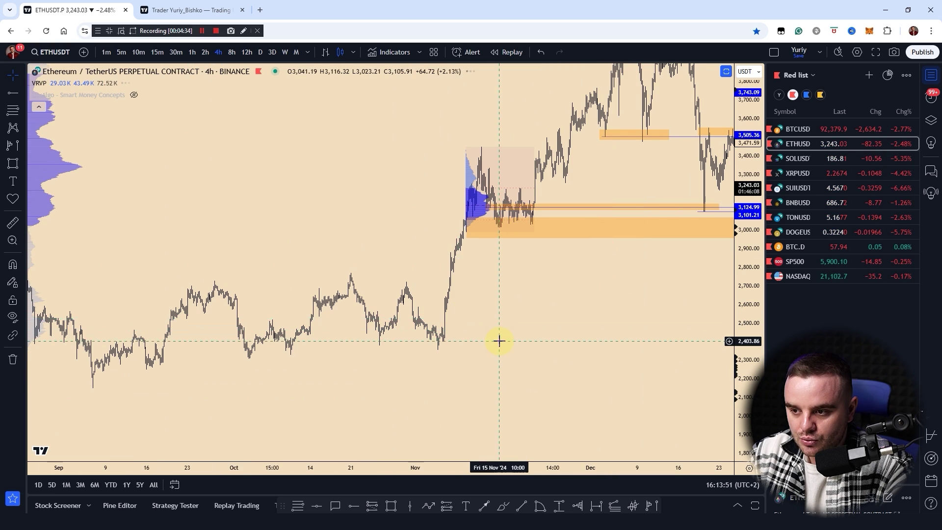
scroll(498, 340, "up", 4)
left_click_drag(499, 304, 373, 406)
left_click_drag(747, 388, 760, 228)
left_click_drag(128, 313, 515, 299)
scroll(515, 299, "up", 7)
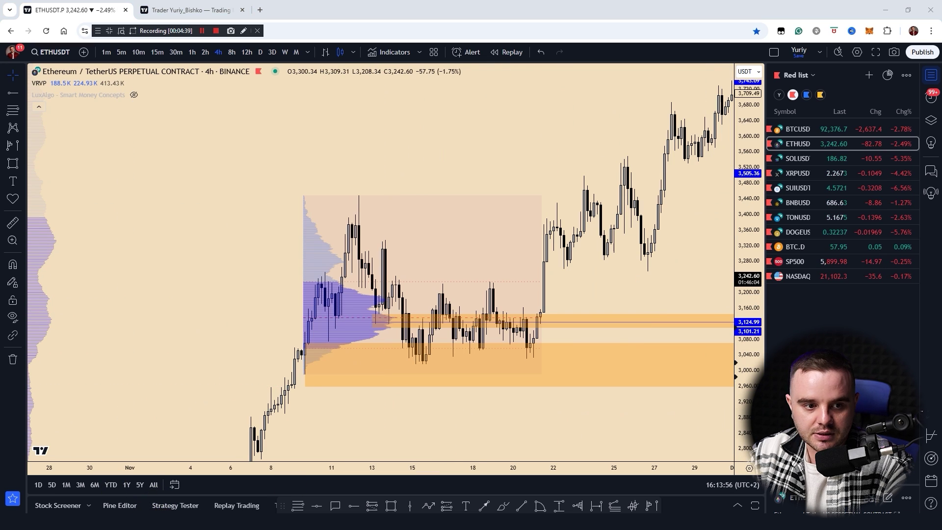
Switch to Discord's trading-plans channel, find the Doge "Local short at VAH" chart and open it in the browser.
left_click_drag(1, 121, 545, 1)
scroll(530, 242, "up", 10)
scroll(530, 243, "up", 4)
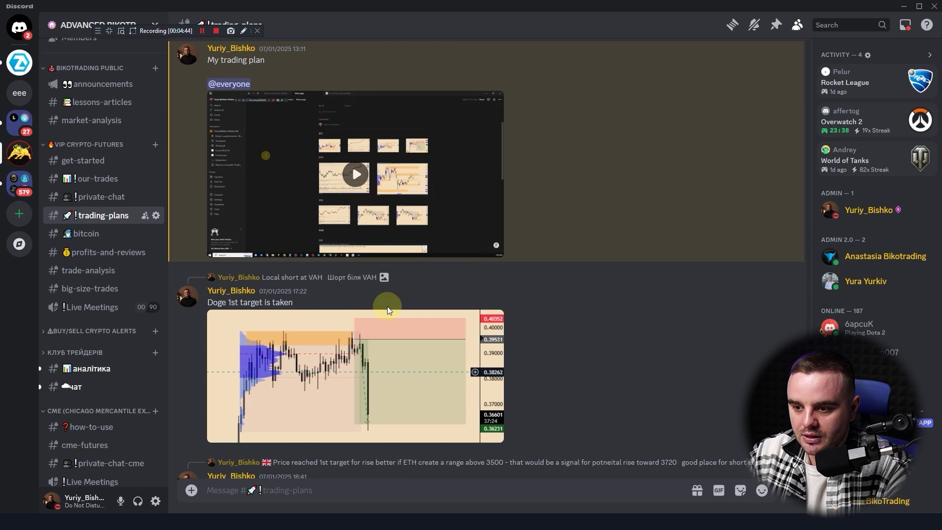
left_click(309, 276)
left_click(373, 348)
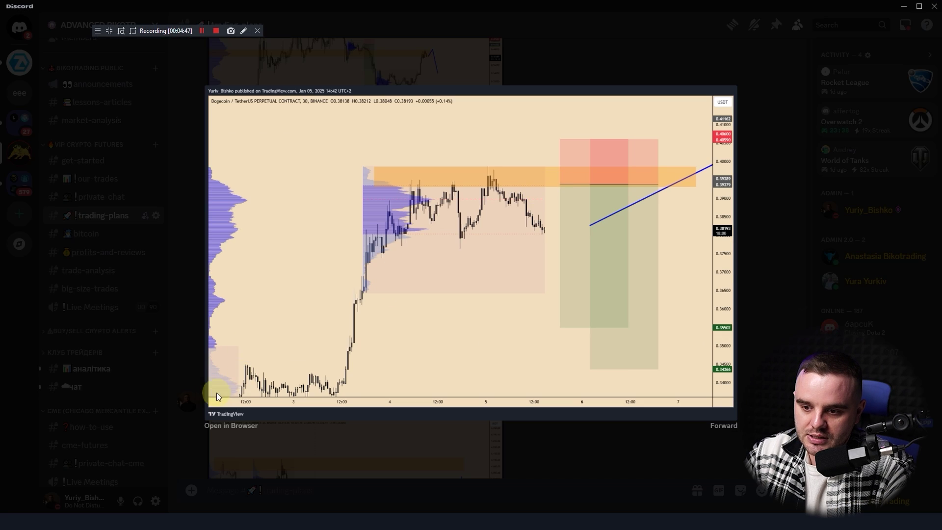
left_click(228, 425)
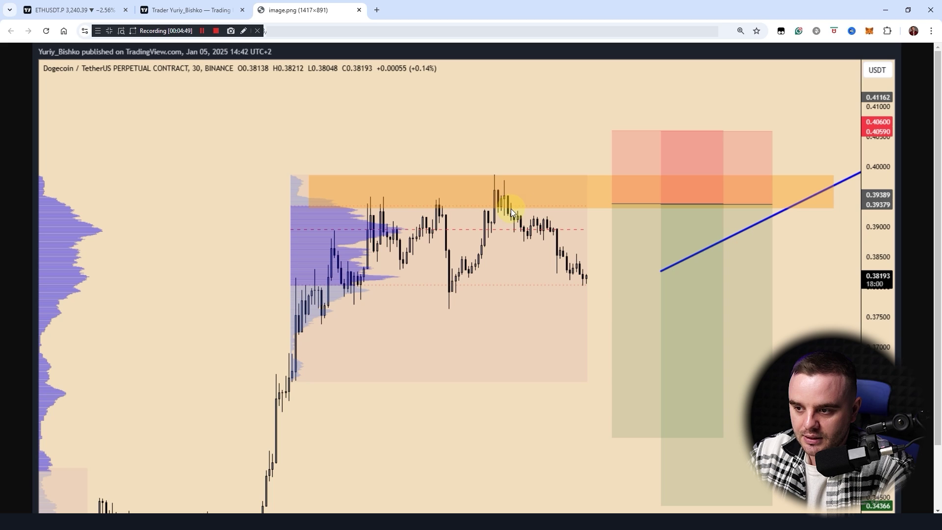
Mark the volume profile's value area low, value area high and point of control on the Doge 30-minute chart with the pen.
left_click(243, 31)
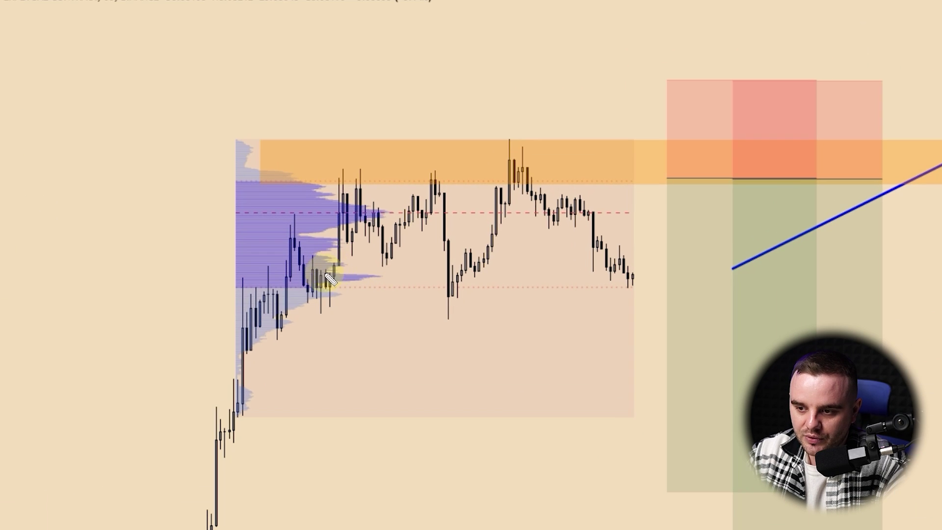
left_click_drag(369, 285, 388, 286)
left_click_drag(322, 178, 352, 180)
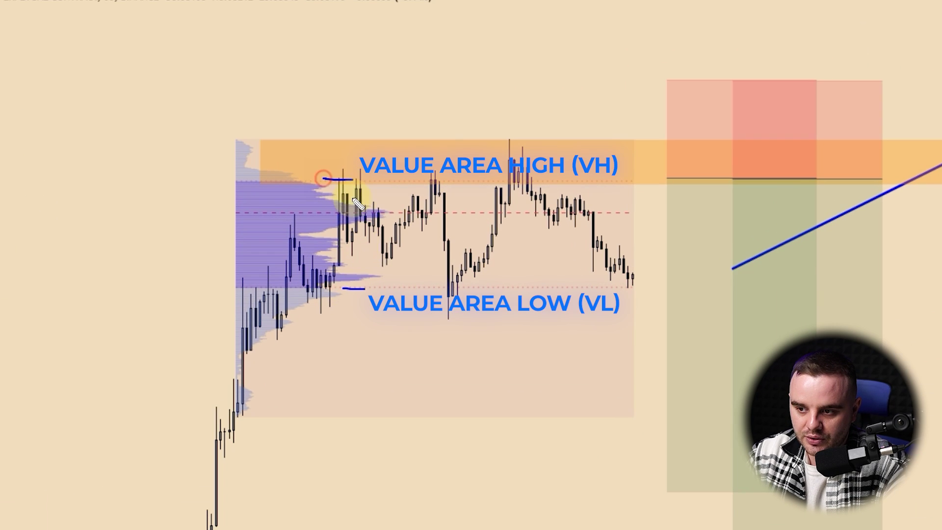
left_click(391, 210)
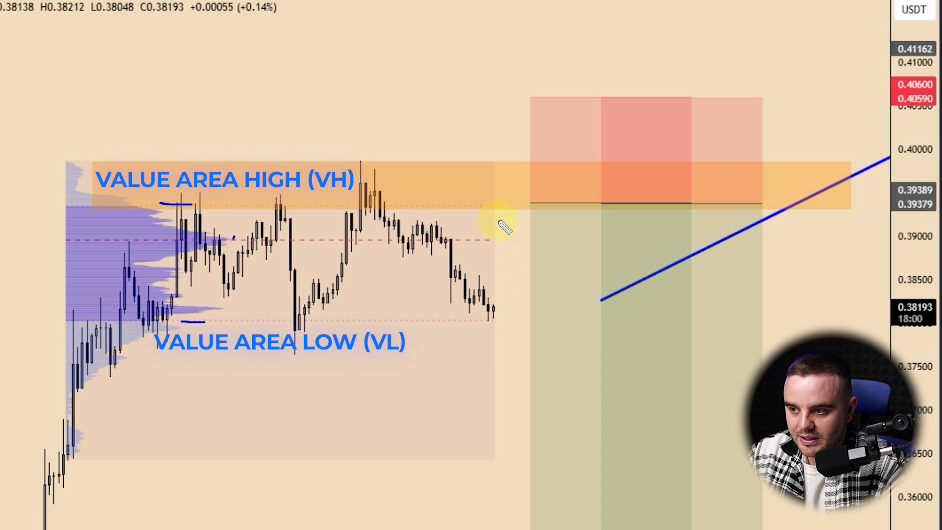
Underline the Doge short entry near 0.39379 and circle the orange zone around the value area high with the pen.
left_click_drag(524, 206, 582, 202)
left_click_drag(482, 211, 604, 210)
mouse_move(480, 212)
left_mouse_down()
mouse_move(543, 162)
mouse_move(474, 210)
left_mouse_up()
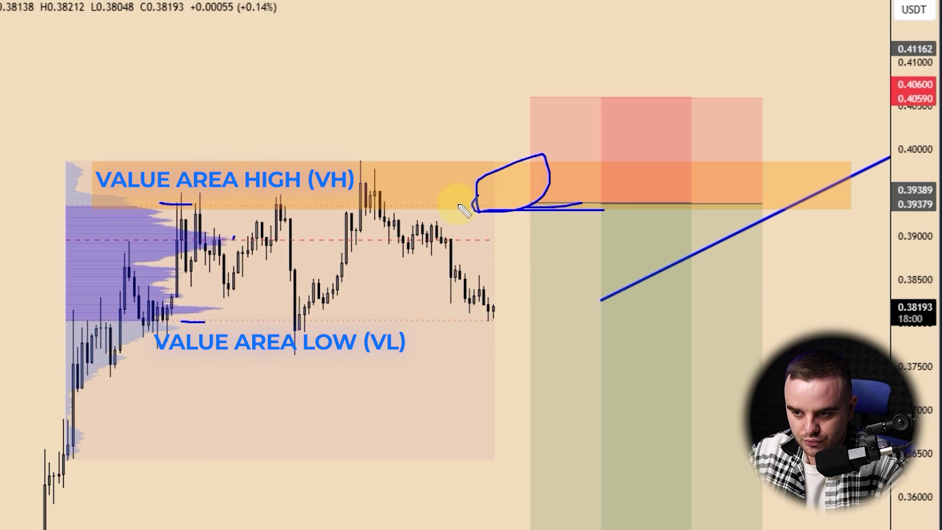
left_click_drag(0, 509, 10, 417)
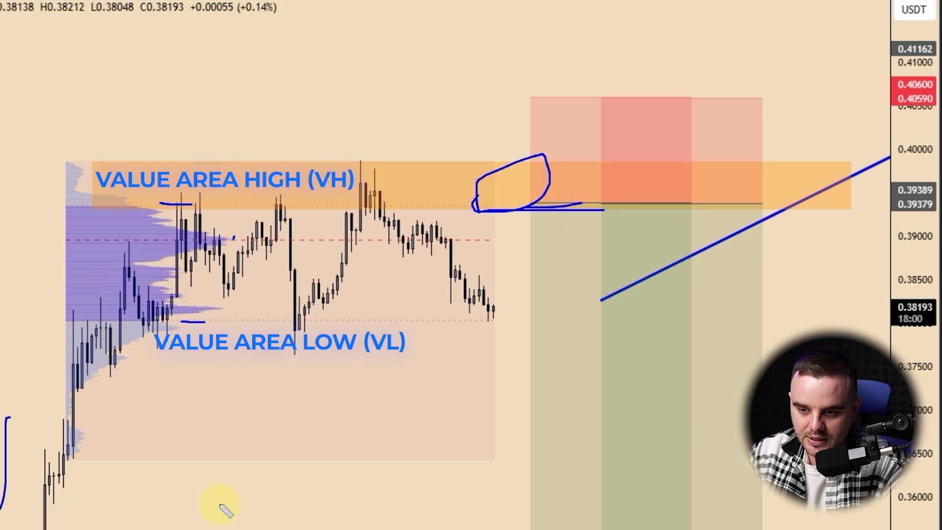
left_click_drag(436, 203, 557, 203)
left_click_drag(439, 166, 625, 165)
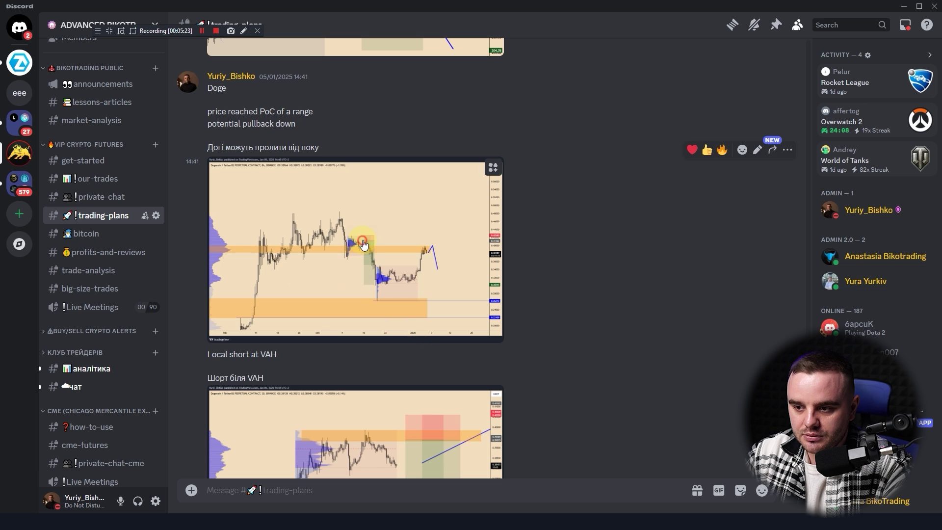
Open the Doge 8-hour chart from Discord in the browser and mark the upper range's value area high and low with the pen.
left_click(419, 349)
left_click(200, 416)
left_click(244, 31)
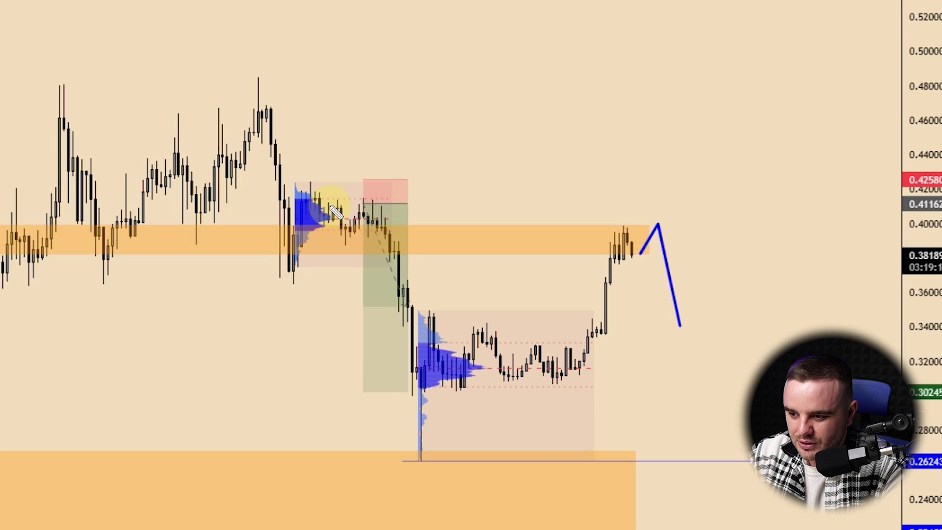
left_click_drag(314, 197, 373, 199)
left_click_drag(318, 223, 349, 228)
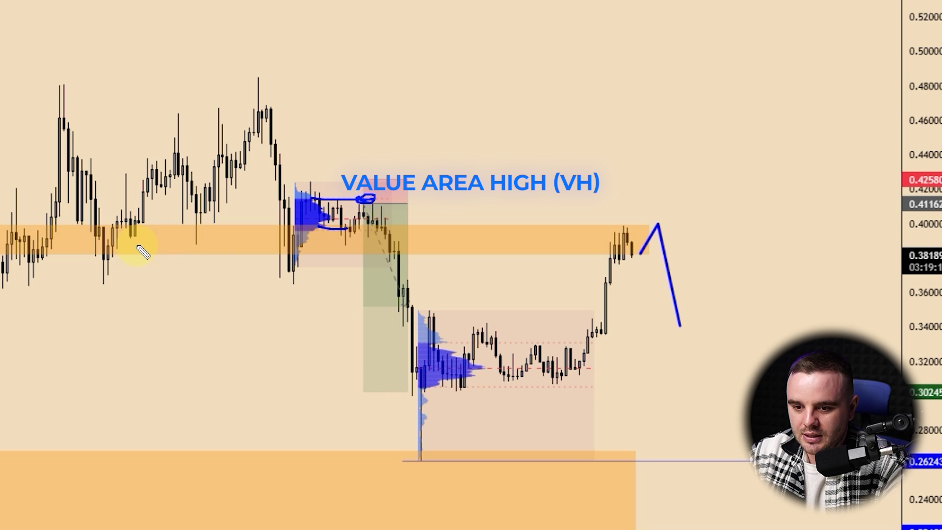
mouse_move(1, 237)
left_mouse_down()
mouse_move(667, 227)
mouse_move(638, 309)
mouse_move(658, 309)
left_mouse_up()
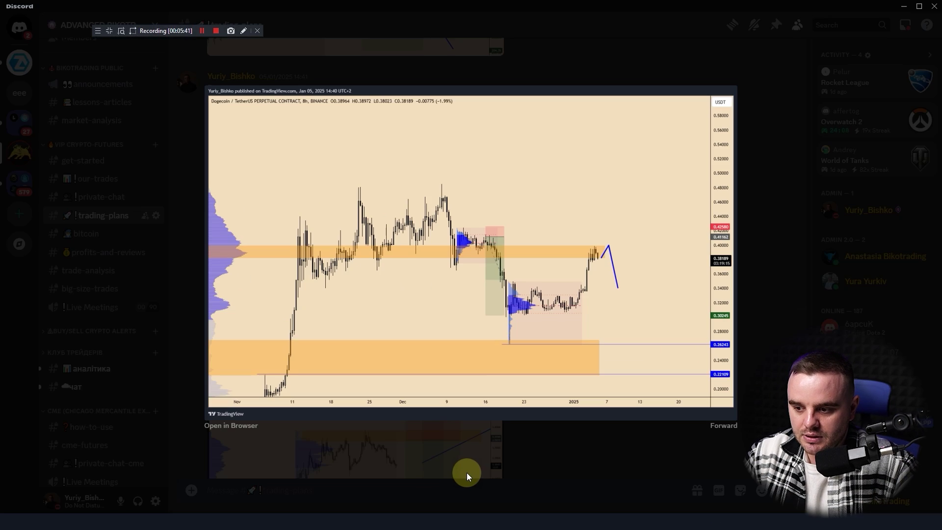
Open the 4 January ETH 4-hour chart from Discord's trading-plans channel in the browser at full size.
left_click(469, 472)
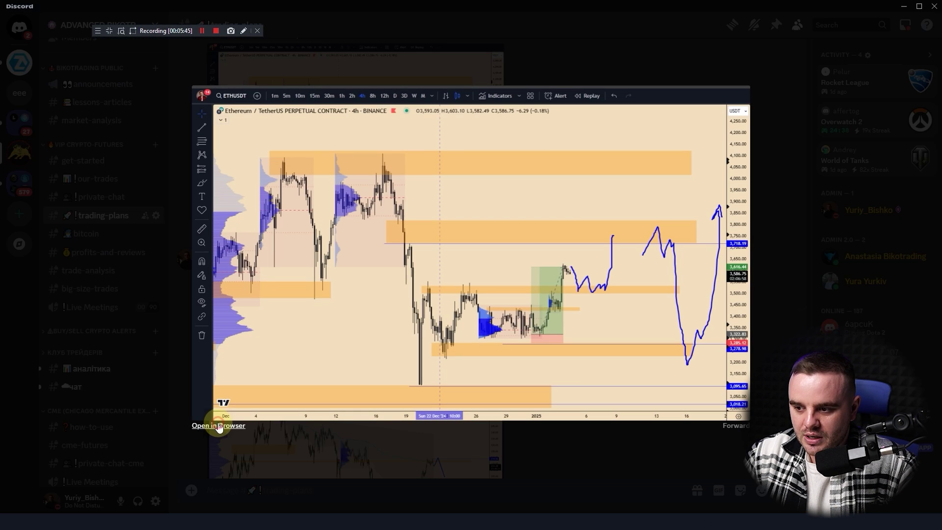
left_click(220, 425)
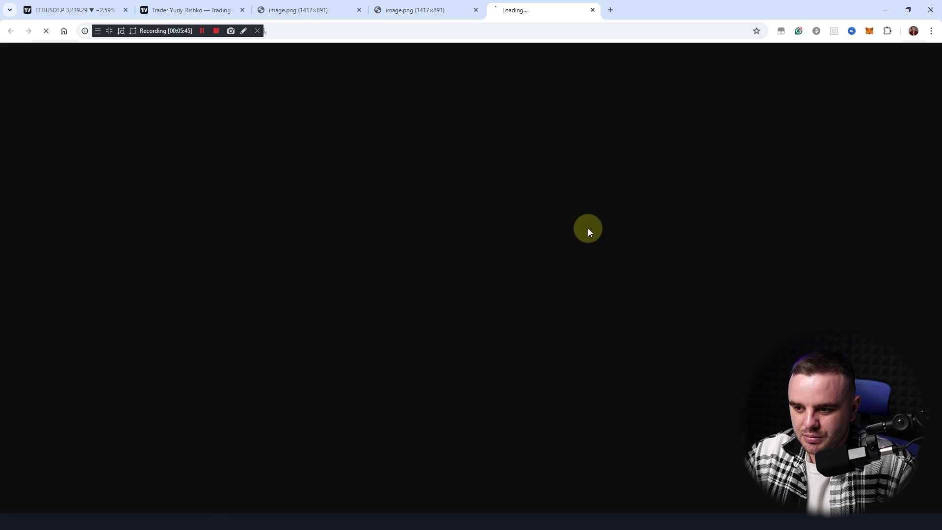
left_click(571, 271)
Outline the late December range's value area low and high and the rise out of it on the ETH chart with the pen.
left_click(243, 30)
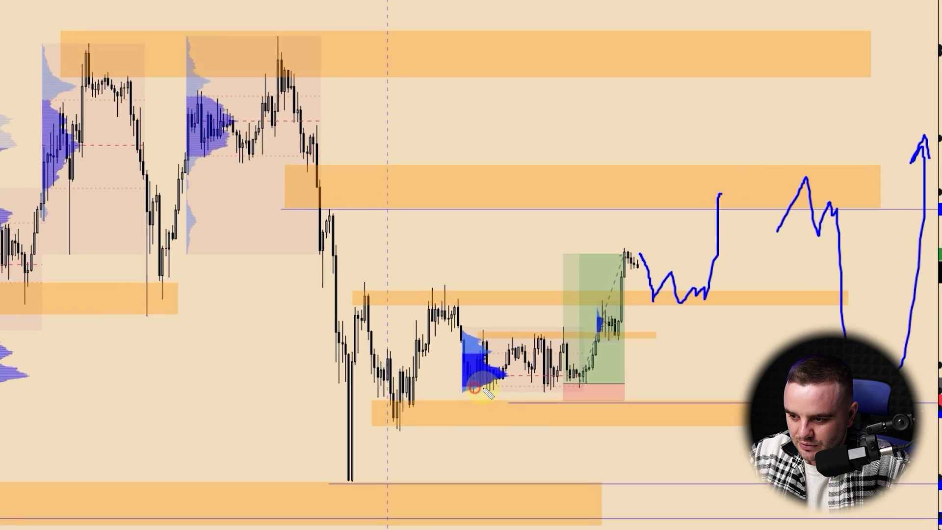
left_click_drag(488, 379, 599, 381)
left_click(486, 333)
left_click_drag(580, 331, 451, 330)
mouse_move(444, 391)
left_mouse_down()
mouse_move(590, 403)
mouse_move(451, 405)
mouse_move(449, 392)
mouse_move(604, 403)
mouse_move(591, 427)
mouse_move(637, 236)
left_mouse_up()
left_click(571, 468)
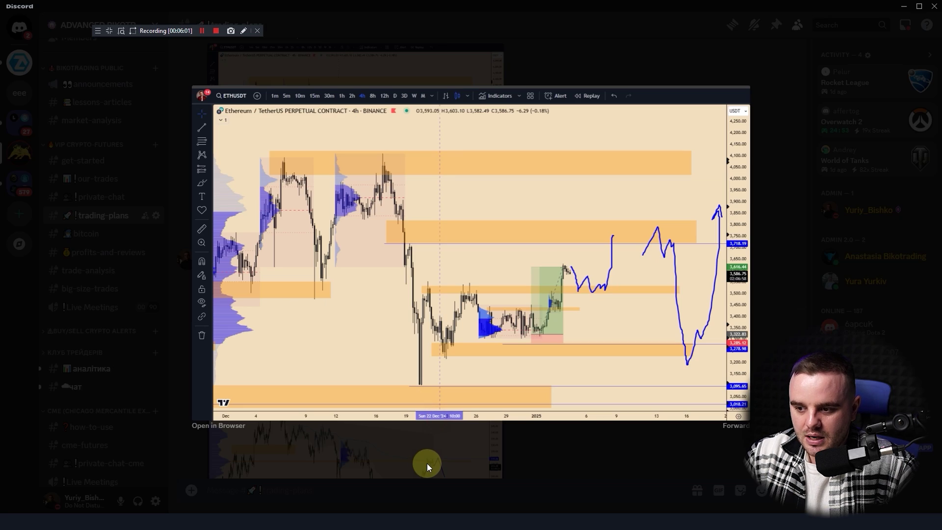
Find the 31 December "ETH re-tested key zone" post in Discord's trading-plans channel and open its chart in the browser.
left_click(426, 463)
scroll(413, 341, "up", 4)
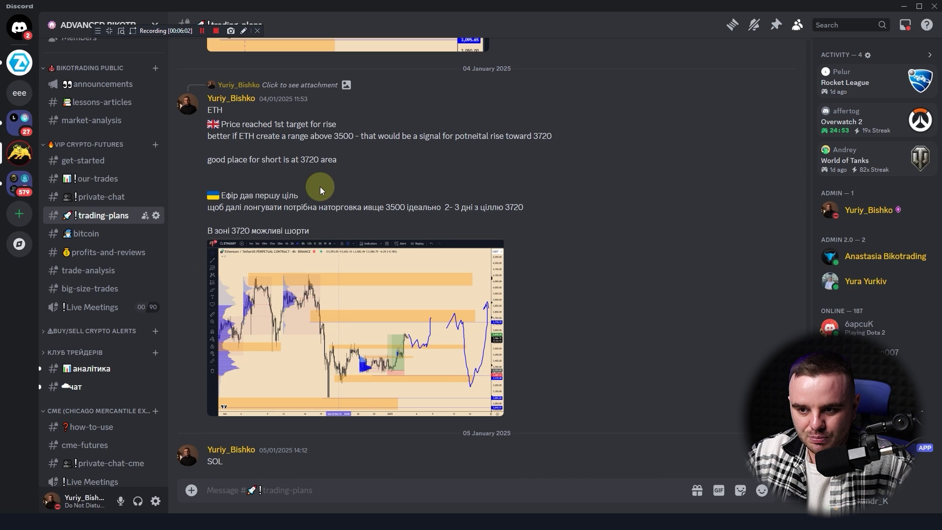
scroll(320, 186, "up", 4)
scroll(388, 270, "up", 4)
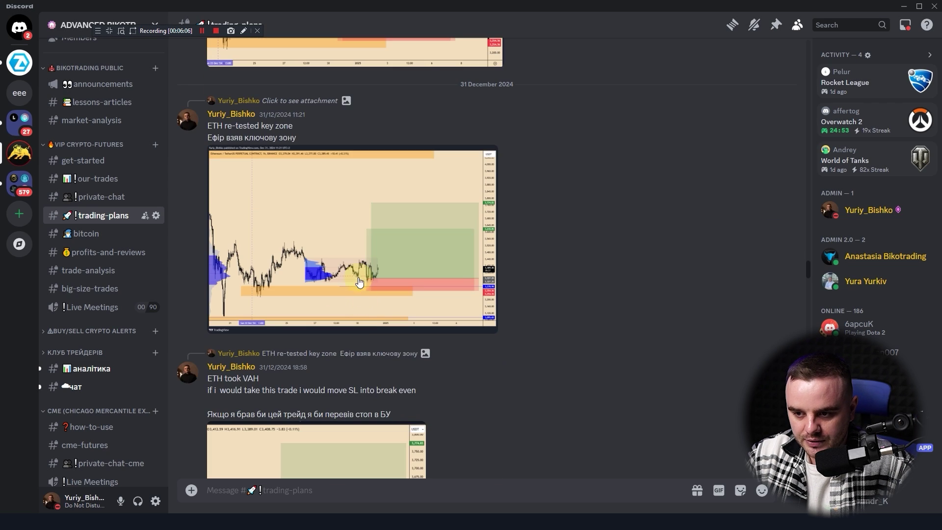
left_click(346, 242)
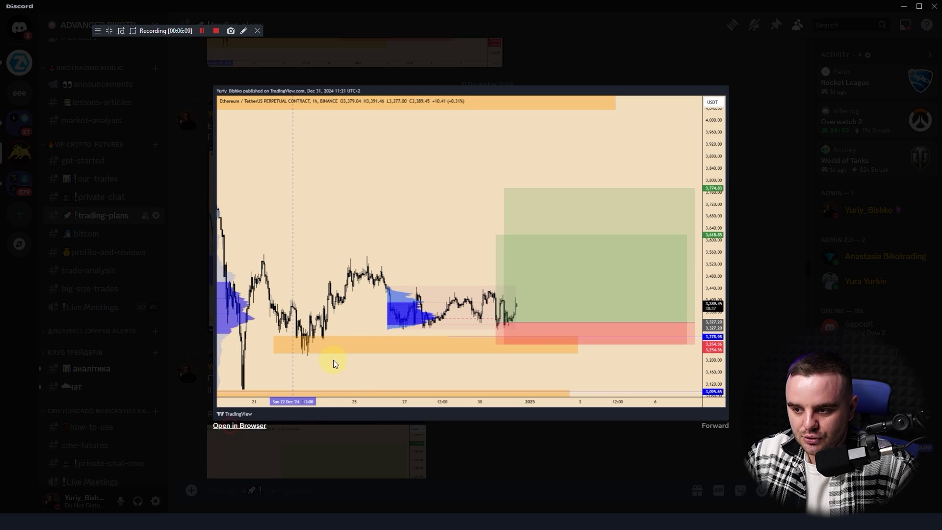
left_click(239, 426)
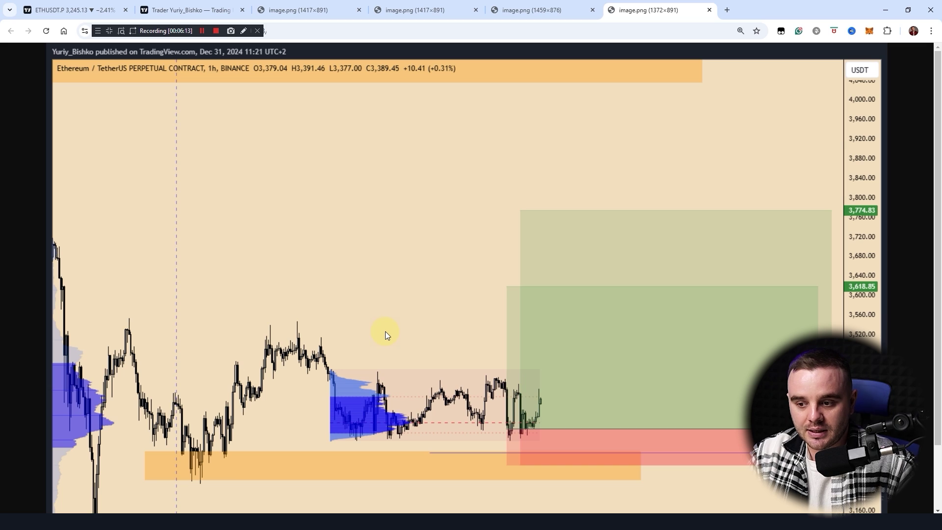
View the ETH chart posted just before 31 December in Discord and return to the browser.
scroll(292, 442, "down", 2)
left_click(154, 522)
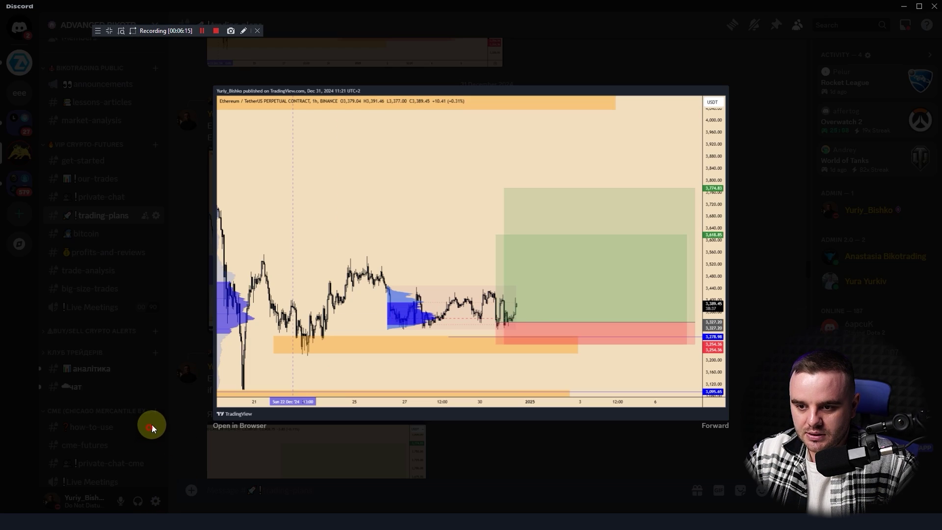
left_click(181, 400)
scroll(591, 369, "up", 3)
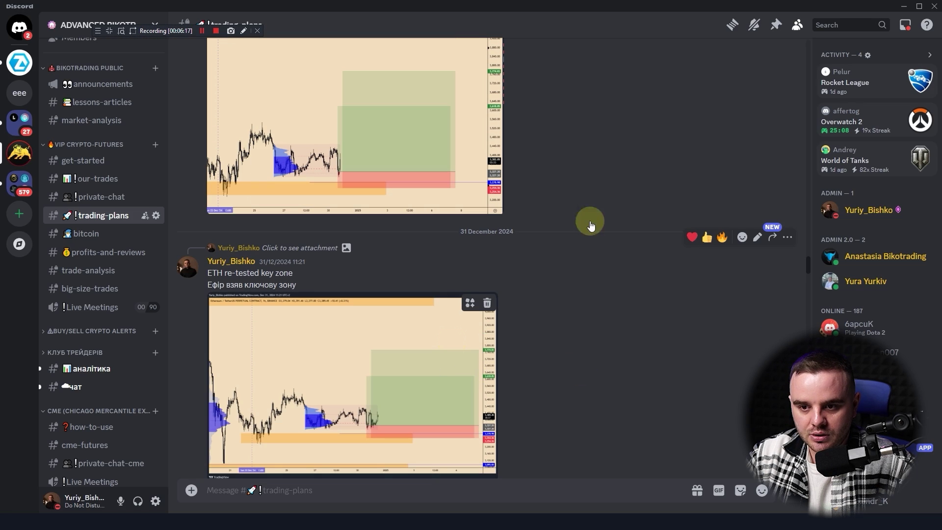
left_click(903, 6)
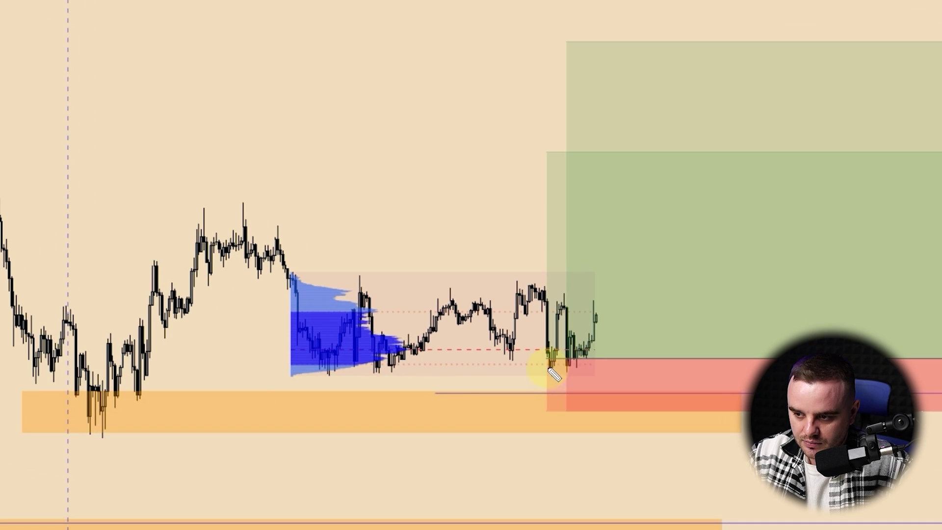
Outline the area below the ETH range's value area low and draw a rising path from it into the green target zone.
mouse_move(337, 361)
left_mouse_down()
mouse_move(596, 359)
mouse_move(579, 377)
mouse_move(411, 394)
left_mouse_up()
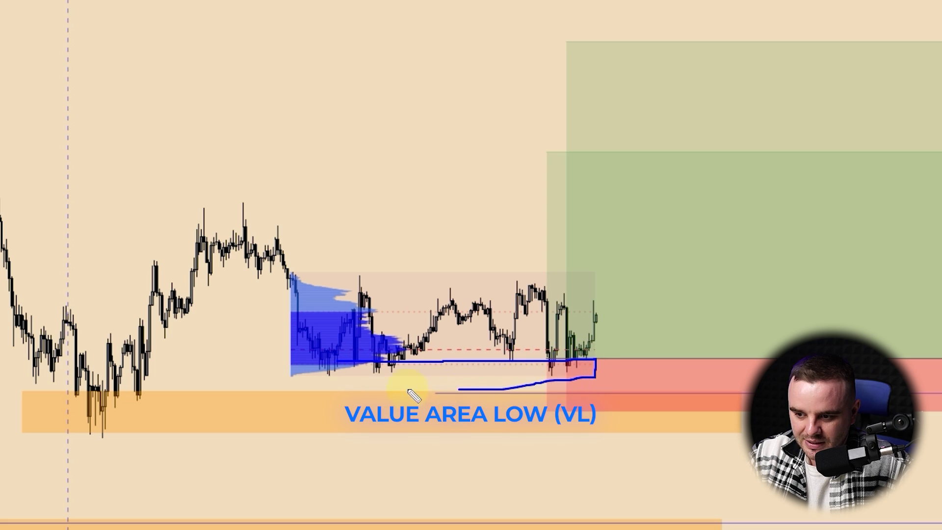
left_click_drag(317, 388, 319, 363)
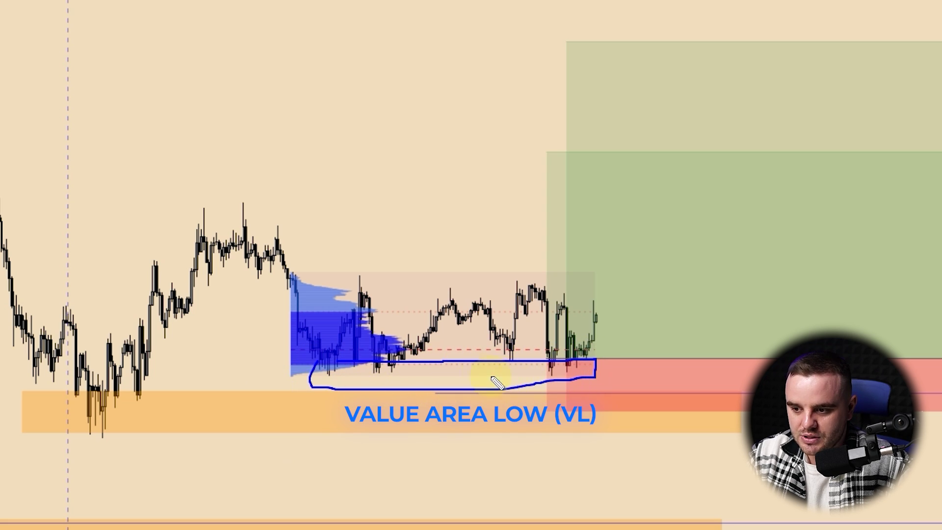
left_click_drag(581, 368, 648, 171)
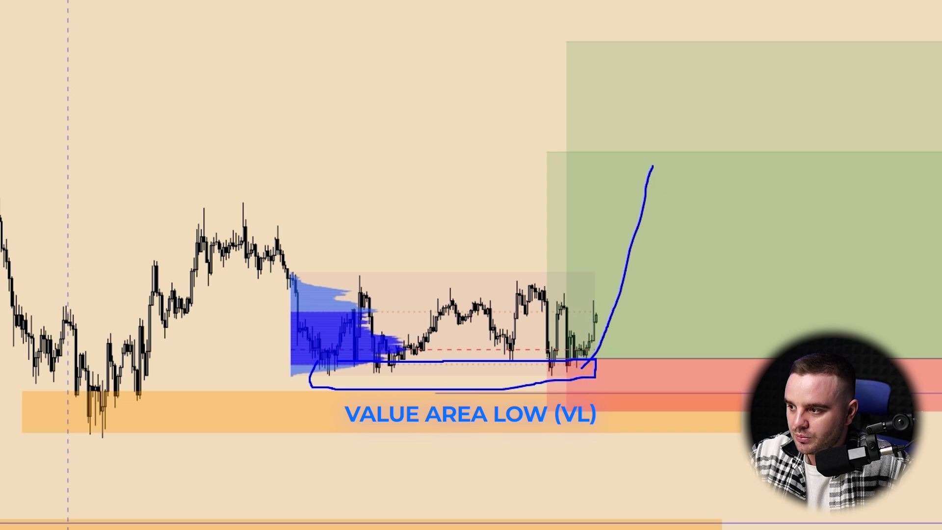